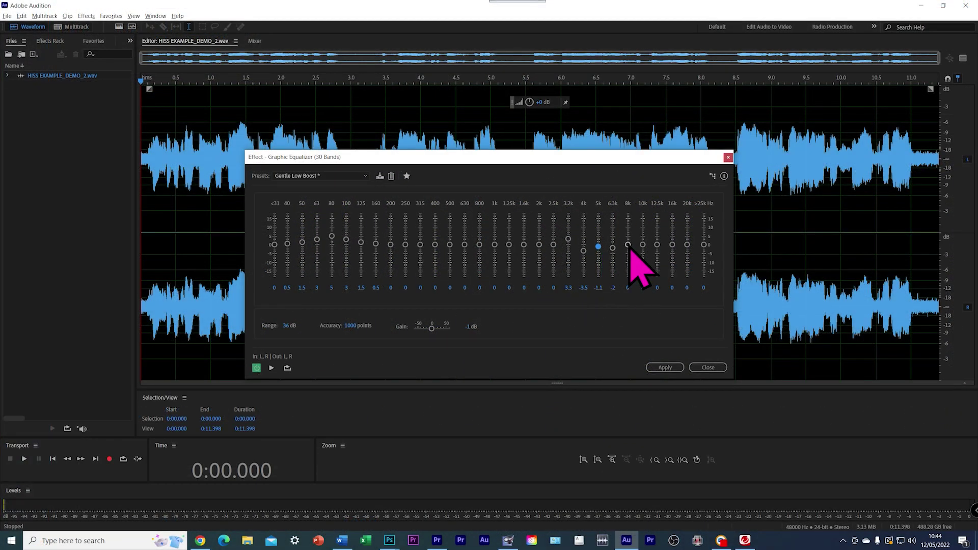
Cut the Graphic EQ's 8k and 10k bands to about -5.5 and -5.7 dB.
{"action": "left_click_drag", "start_coordinate": [629, 244], "coordinate": [648, 254]}
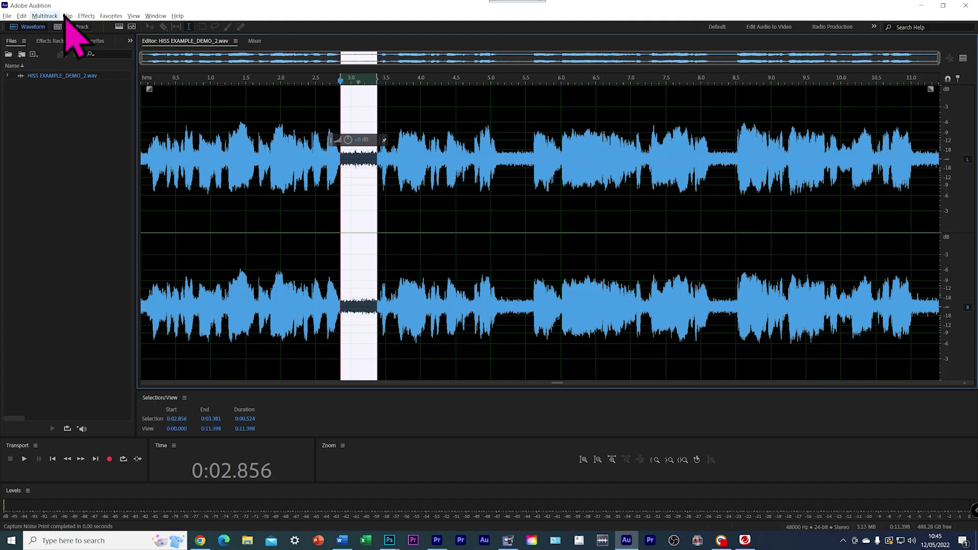
Capture the selected hiss-only gap as a noise print.
{"action": "left_click", "coordinate": [84, 15]}
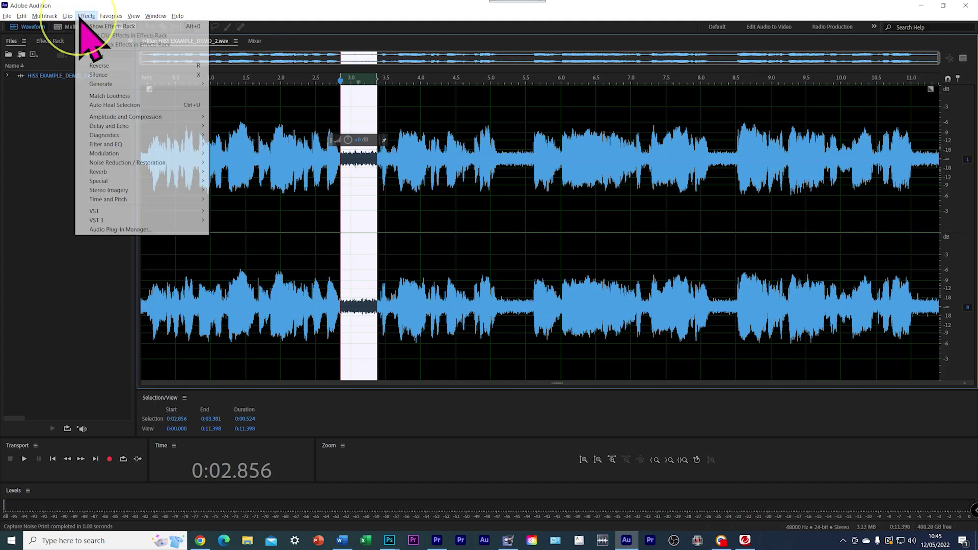
{"action": "mouse_move", "coordinate": [213, 359]}
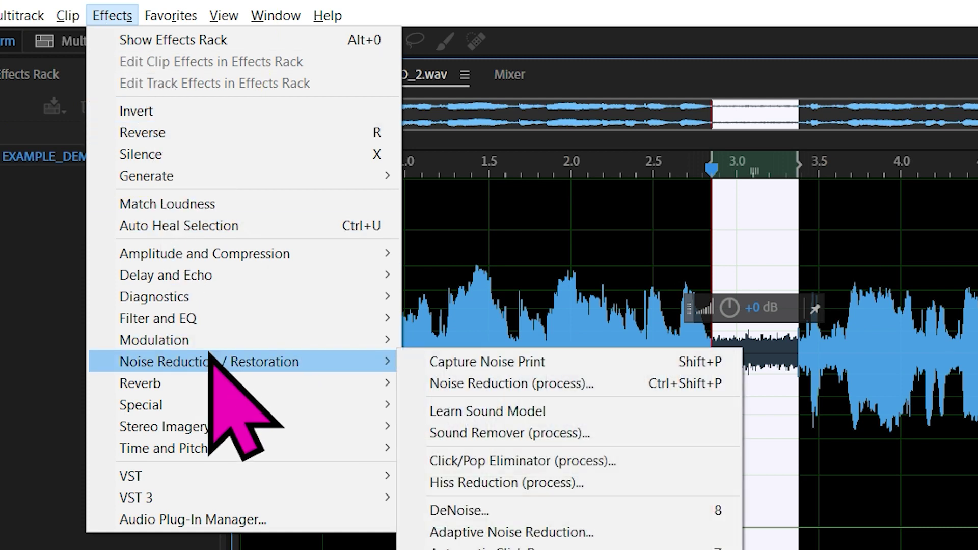
{"action": "left_click", "coordinate": [448, 363]}
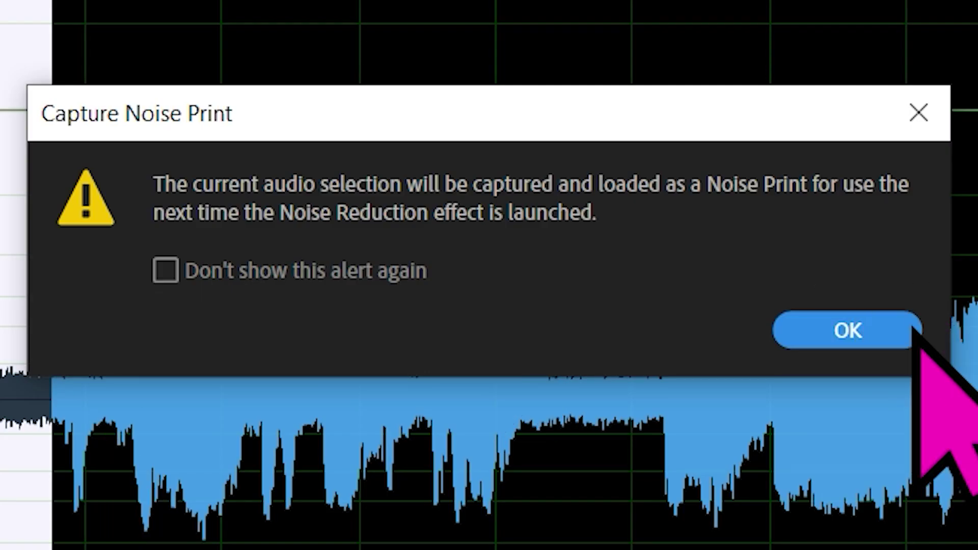
{"action": "left_click", "coordinate": [594, 289]}
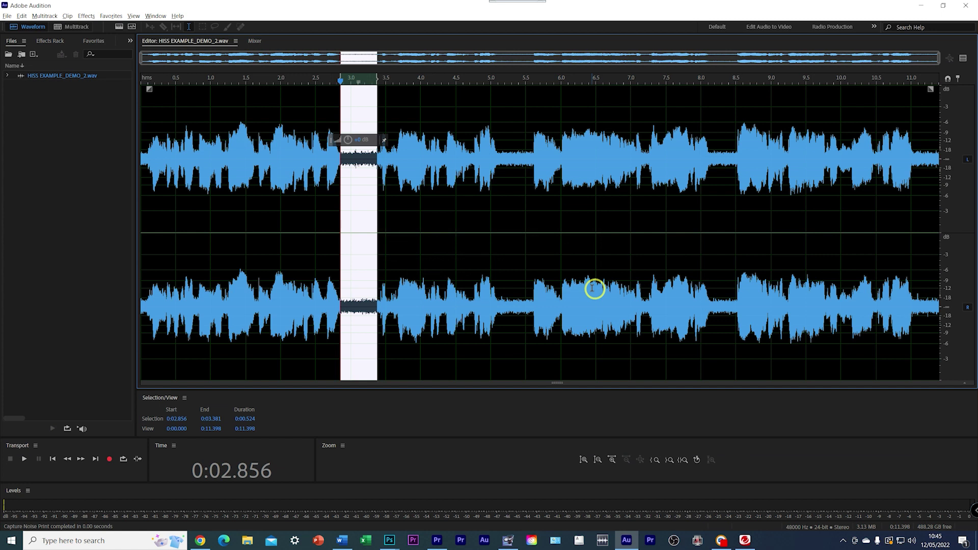
Select the entire recording and open Noise Reduction with the captured print.
{"action": "left_click", "coordinate": [412, 255]}
{"action": "key", "text": "ctrl+a"}
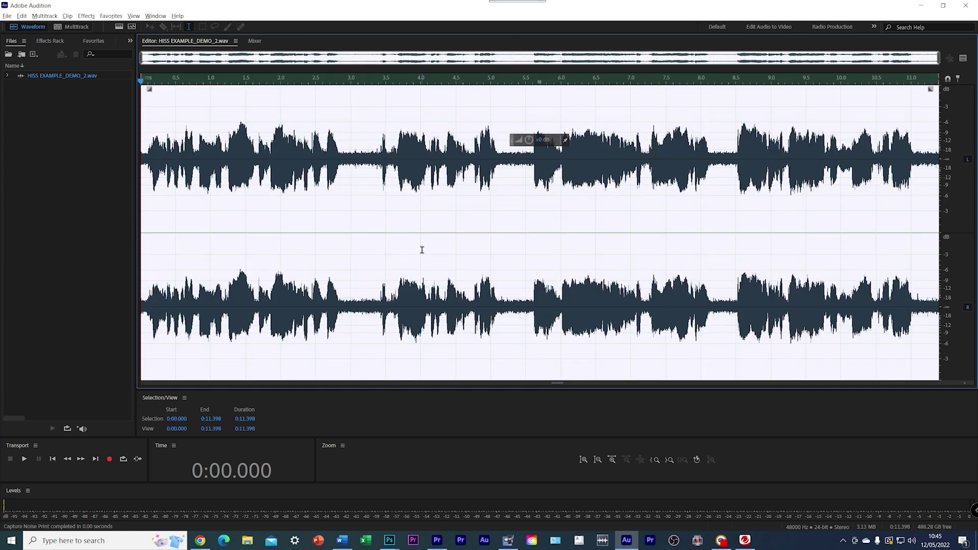
{"action": "key", "text": "ctrl+shift+p"}
{"action": "left_click_drag", "start_coordinate": [472, 124], "coordinate": [469, 112]}
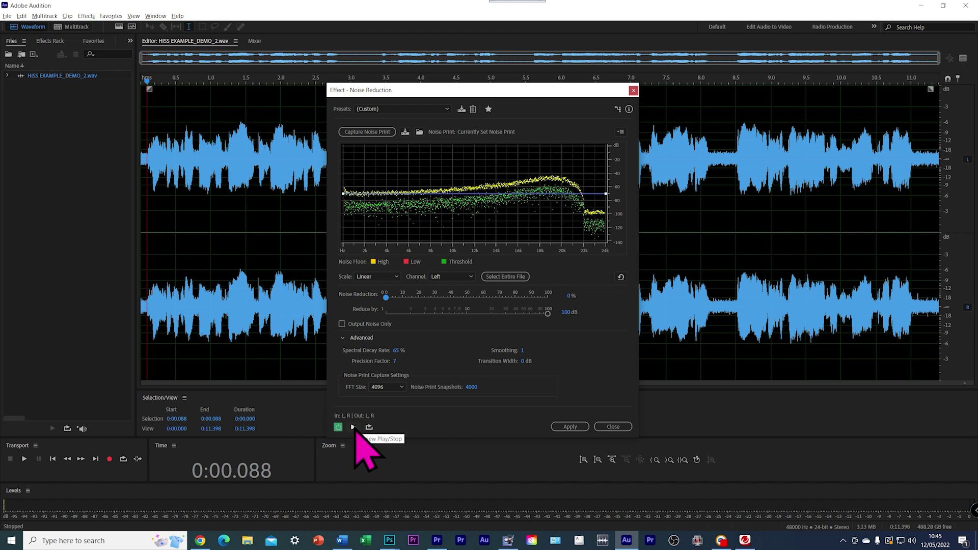
Preview Noise Reduction while raising the amount from 43% to 97%.
{"action": "left_click", "coordinate": [354, 427]}
{"action": "left_click_drag", "start_coordinate": [386, 297], "coordinate": [463, 298]}
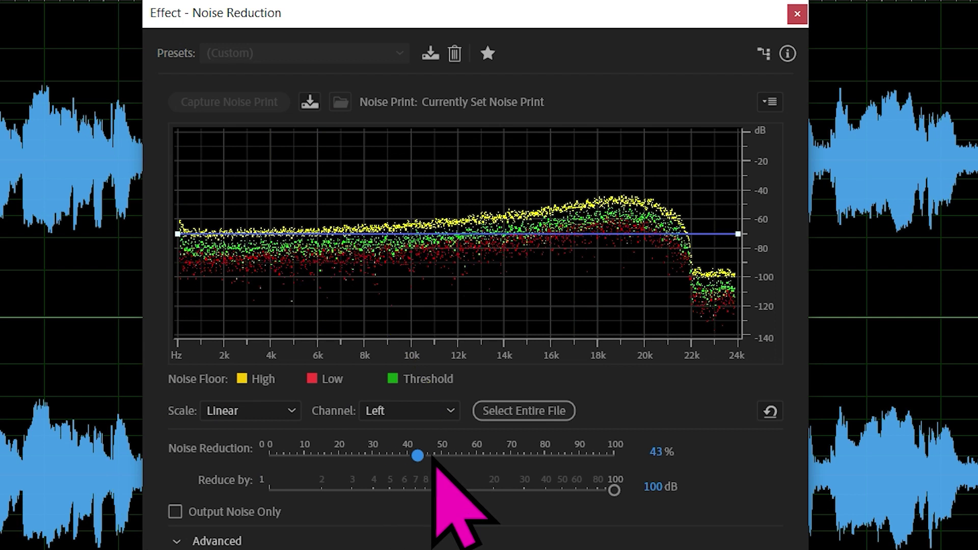
{"action": "left_click_drag", "start_coordinate": [434, 460], "coordinate": [548, 489]}
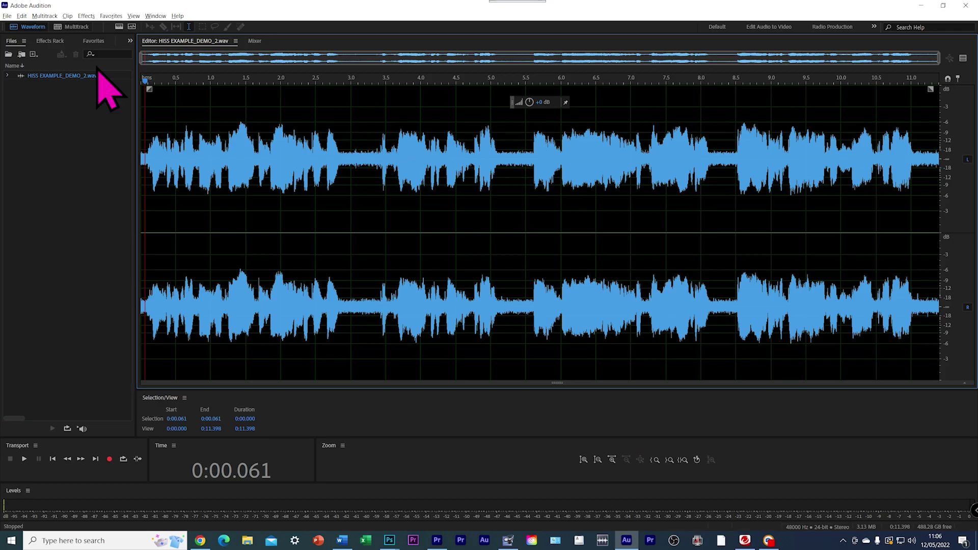
Open DeNoise from the Effects menu's Noise Reduction / Restoration group.
{"action": "left_click", "coordinate": [91, 17]}
{"action": "mouse_move", "coordinate": [129, 162]}
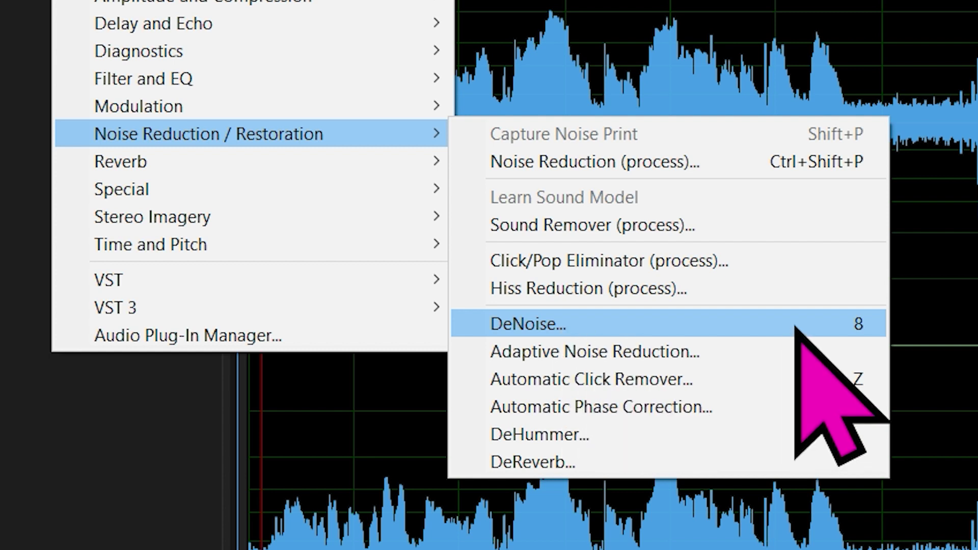
{"action": "left_click", "coordinate": [798, 326]}
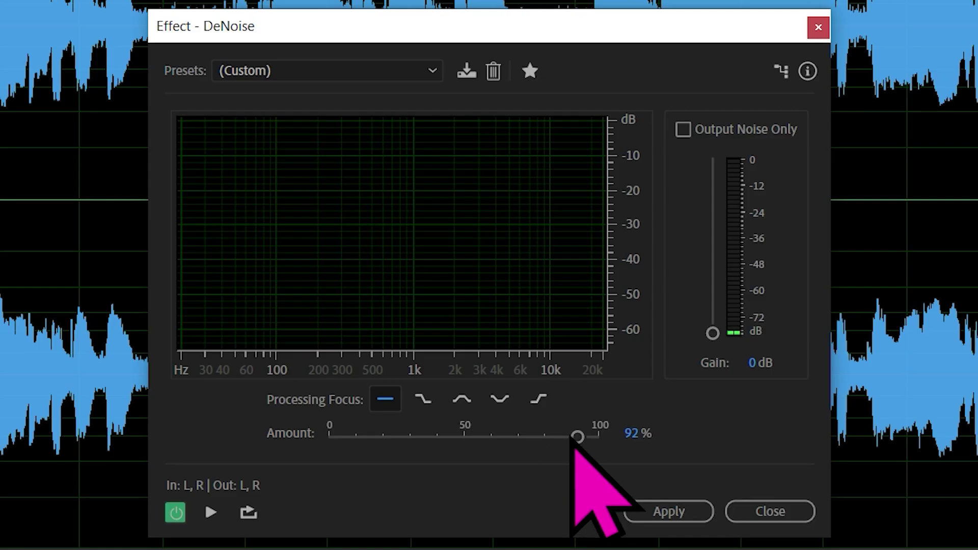
Reset DeNoise to 0% and preview it at 8%.
{"action": "left_click_drag", "start_coordinate": [526, 333], "coordinate": [391, 345]}
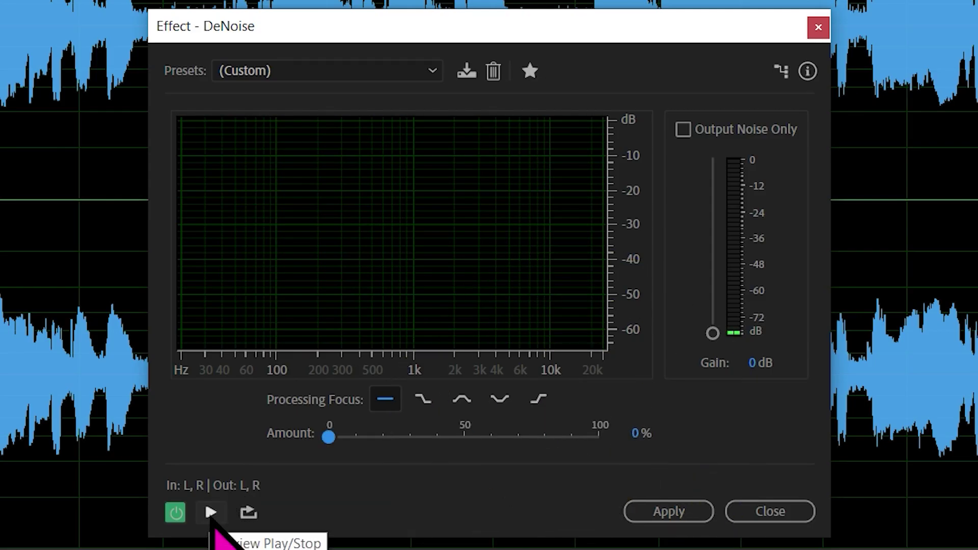
{"action": "left_click", "coordinate": [211, 513]}
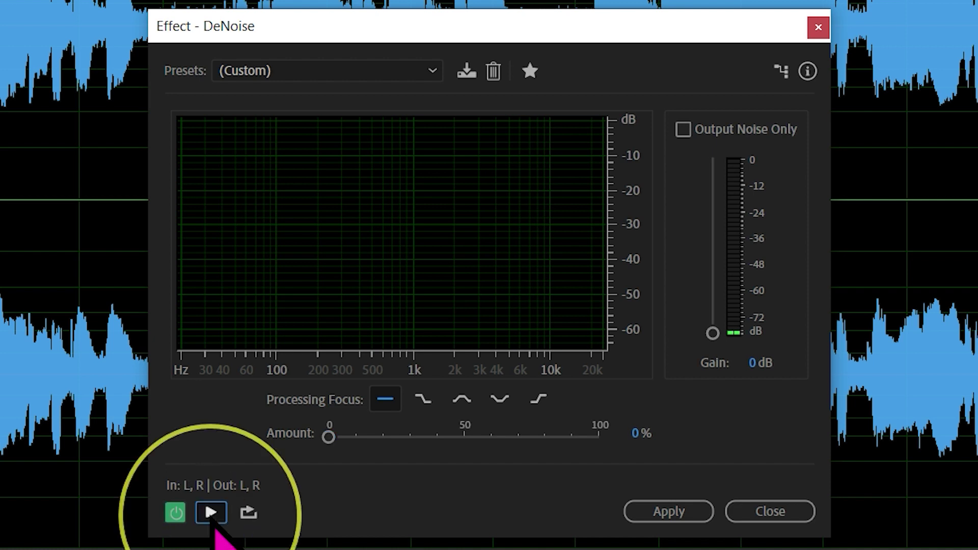
{"action": "left_click_drag", "start_coordinate": [329, 437], "coordinate": [466, 441]}
{"action": "left_click", "coordinate": [210, 512]}
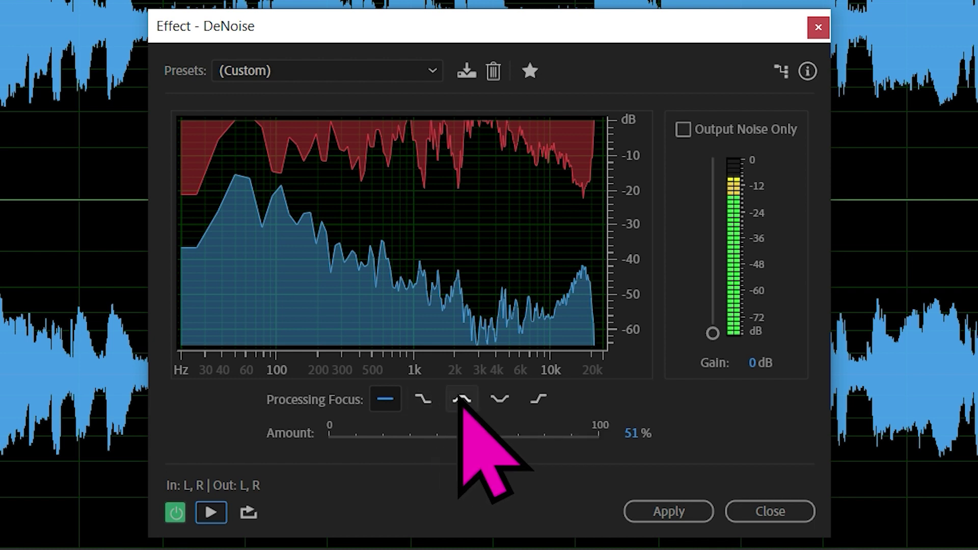
Focus DeNoise on higher frequencies and raise the amount from 25% to 89% while previewing.
{"action": "left_click", "coordinate": [539, 399]}
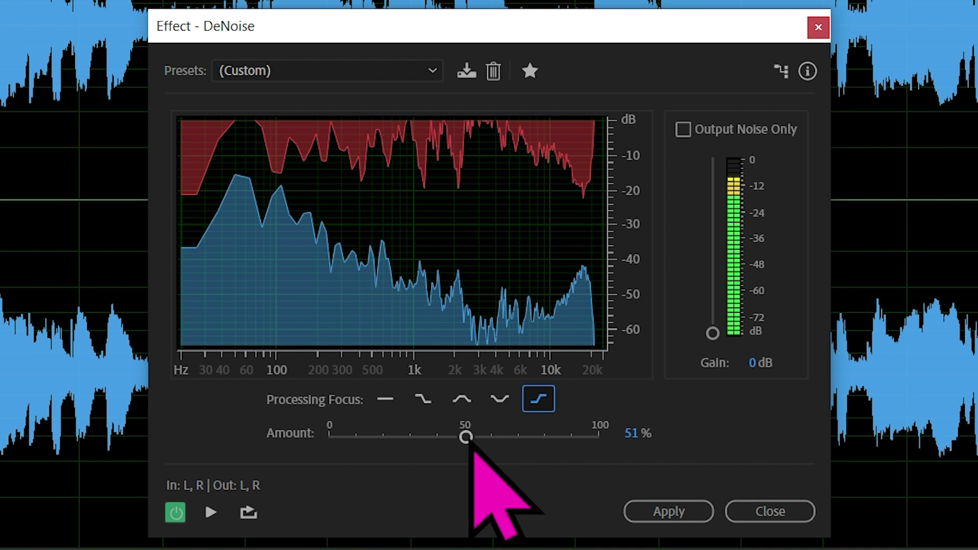
{"action": "left_click_drag", "start_coordinate": [466, 437], "coordinate": [396, 437]}
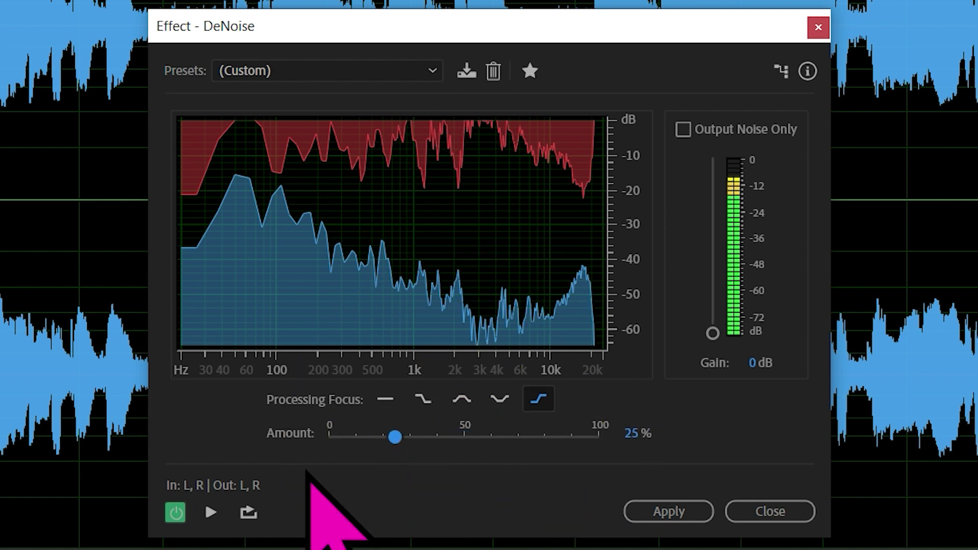
{"action": "left_click", "coordinate": [211, 512]}
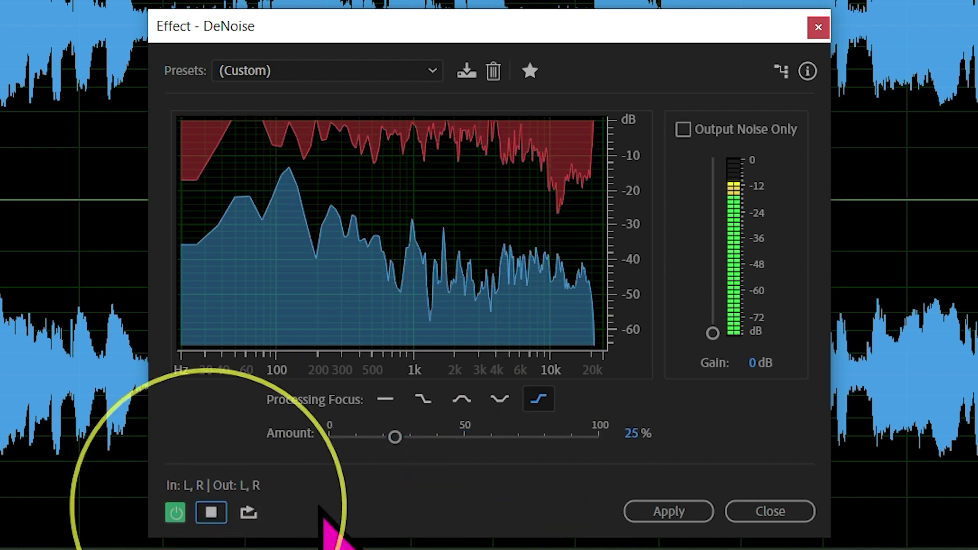
{"action": "left_click", "coordinate": [395, 437]}
{"action": "left_click_drag", "start_coordinate": [399, 437], "coordinate": [576, 442]}
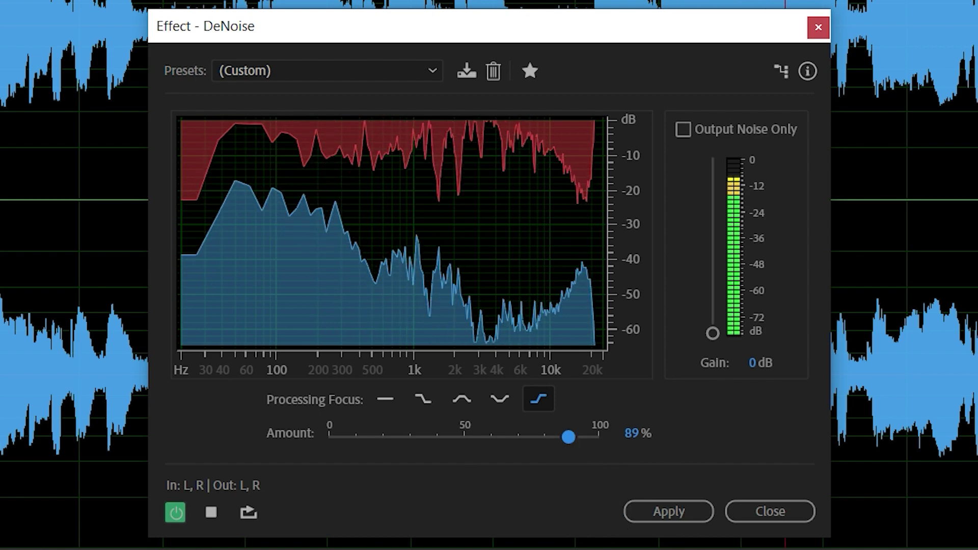
Apply DeNoise to the whole recording and play back the cleaned result.
{"action": "left_click", "coordinate": [211, 512]}
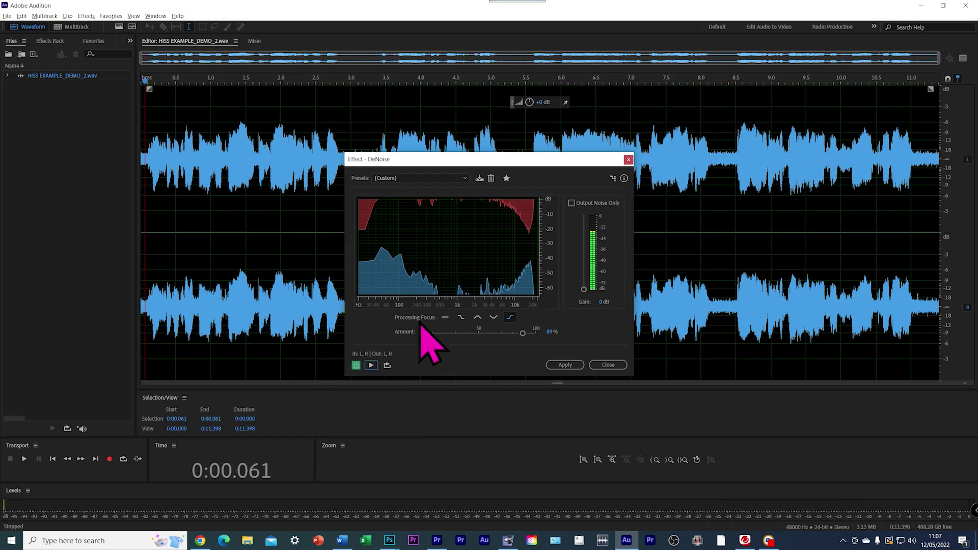
{"action": "left_click", "coordinate": [566, 365]}
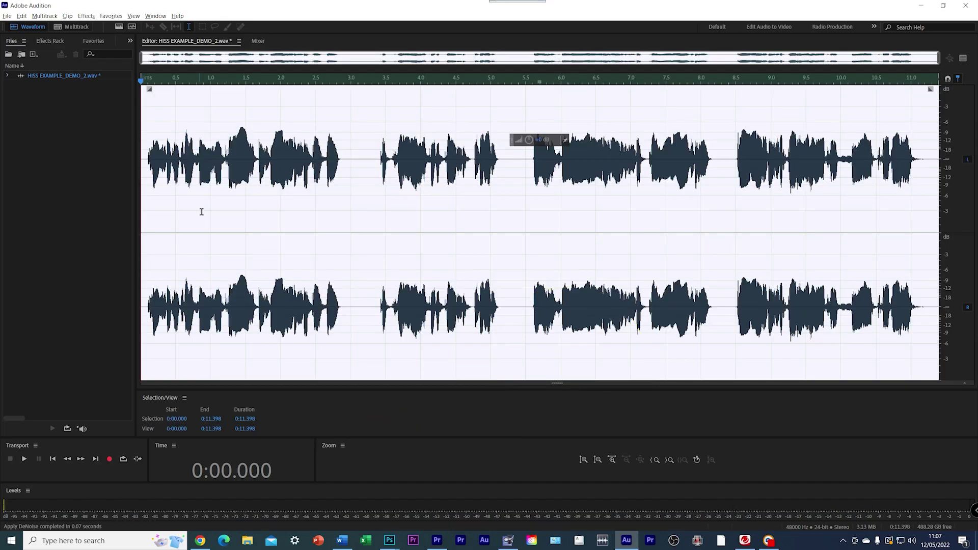
{"action": "left_click", "coordinate": [124, 389]}
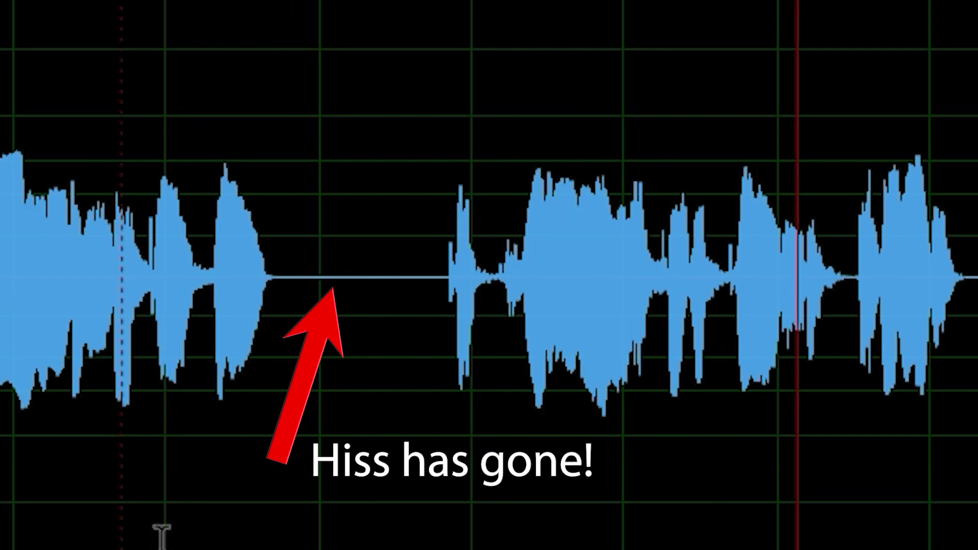
{"action": "key", "text": "space"}
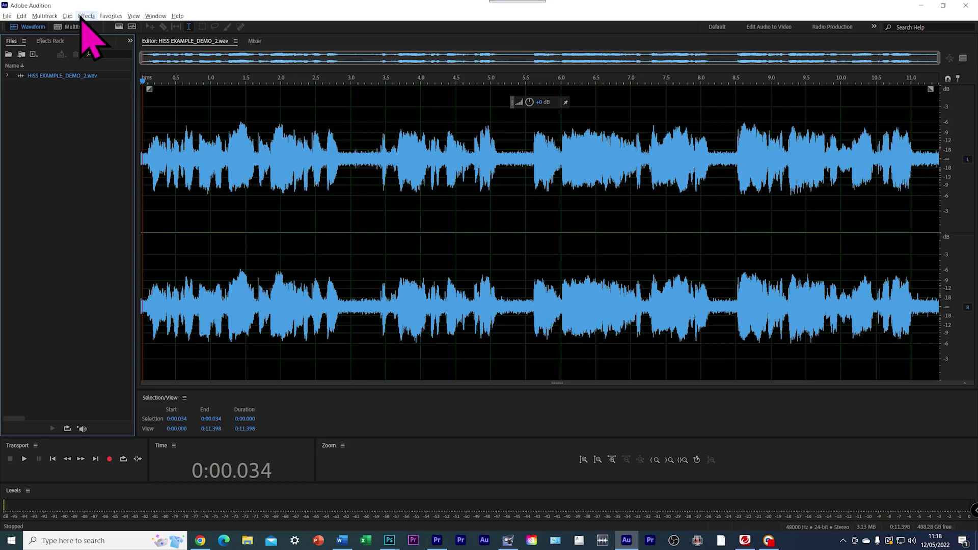
Rescan plug-ins so four Waves Clarity Vx effects appear under VST 3 Restoration.
{"action": "left_click", "coordinate": [86, 16]}
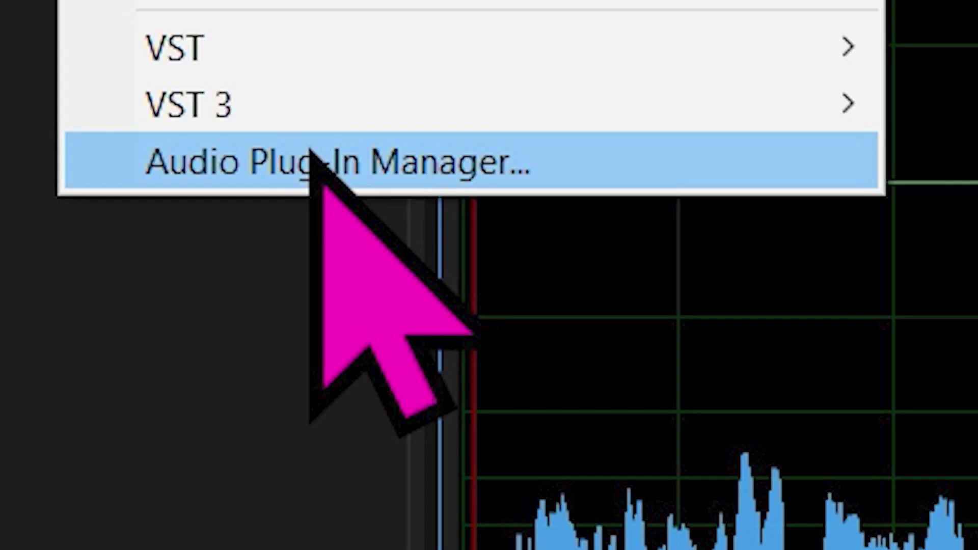
{"action": "left_click", "coordinate": [311, 152]}
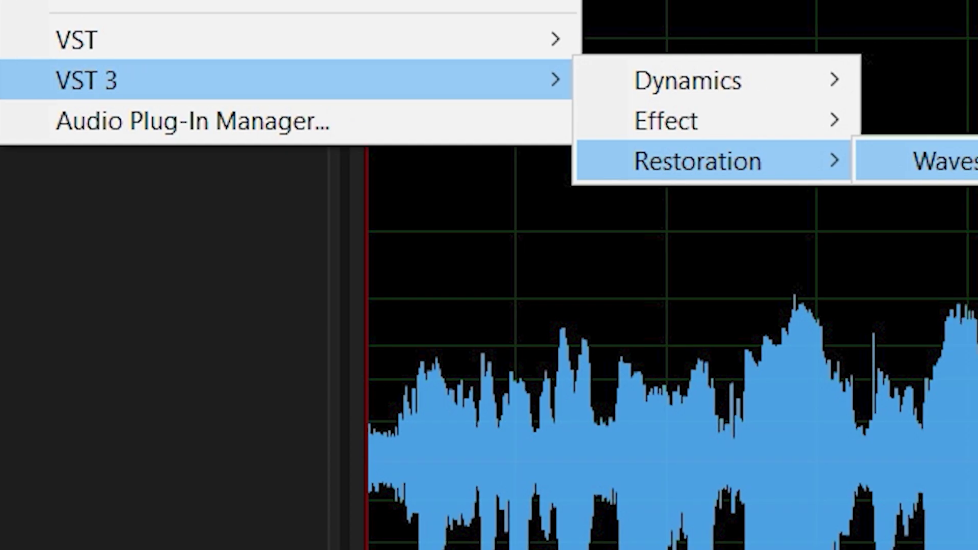
{"action": "mouse_move", "coordinate": [969, 161]}
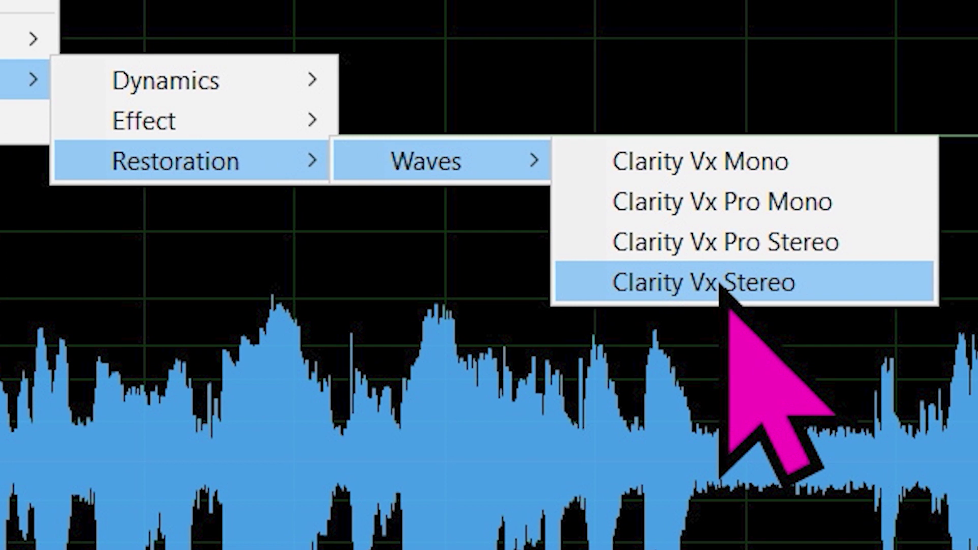
Open Clarity Vx Stereo and preview while turning reduction from 36.7 toward full.
{"action": "left_click", "coordinate": [721, 288]}
{"action": "left_click", "coordinate": [407, 338]}
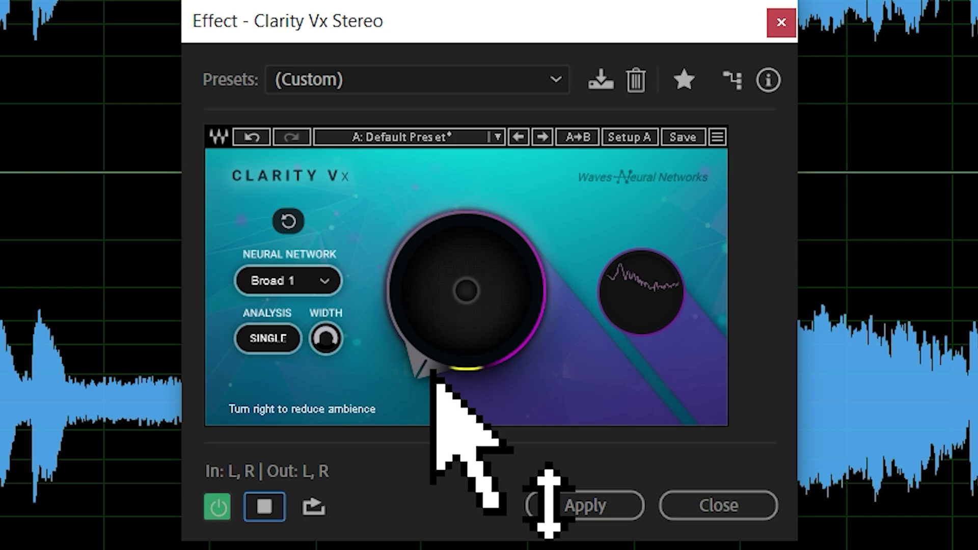
{"action": "left_click", "coordinate": [432, 376]}
{"action": "left_click_drag", "start_coordinate": [432, 376], "coordinate": [657, 0]}
{"action": "left_click_drag", "start_coordinate": [432, 400], "coordinate": [433, 400]}
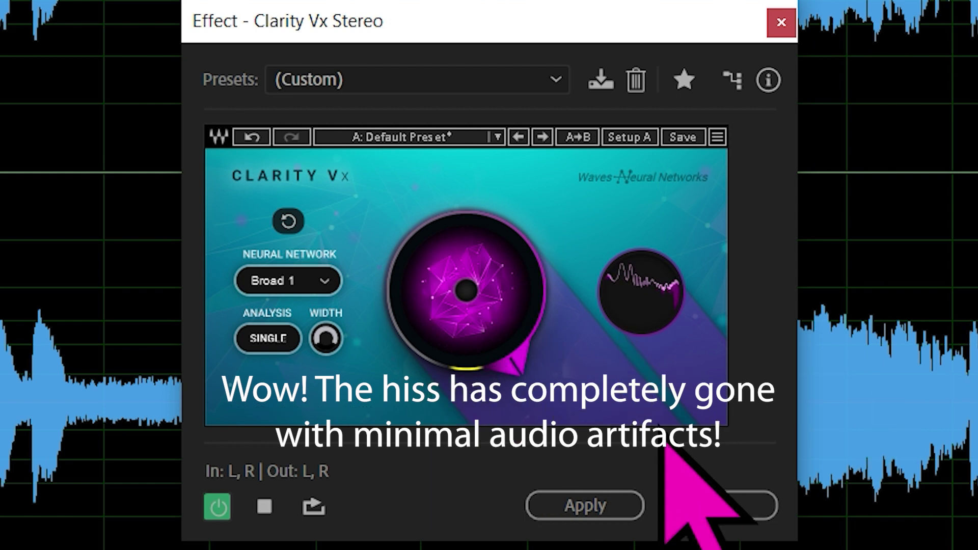